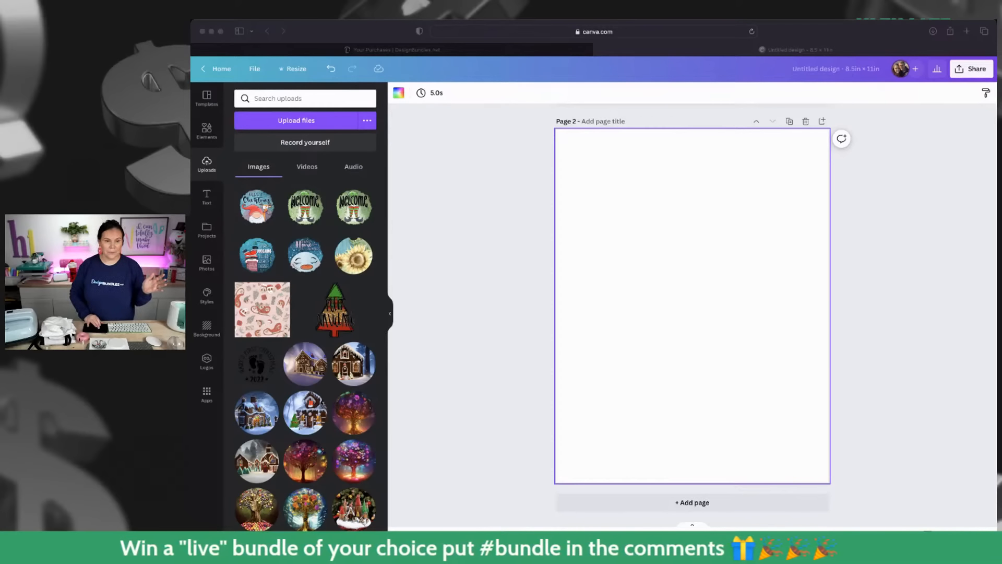
- Add the Senior 2023 image file to the blank second page, enlarge it to span the page width and centre it near the top edge
{"action": "left_click_drag", "start_coordinate": [646, 260], "coordinate": [646, 262]}
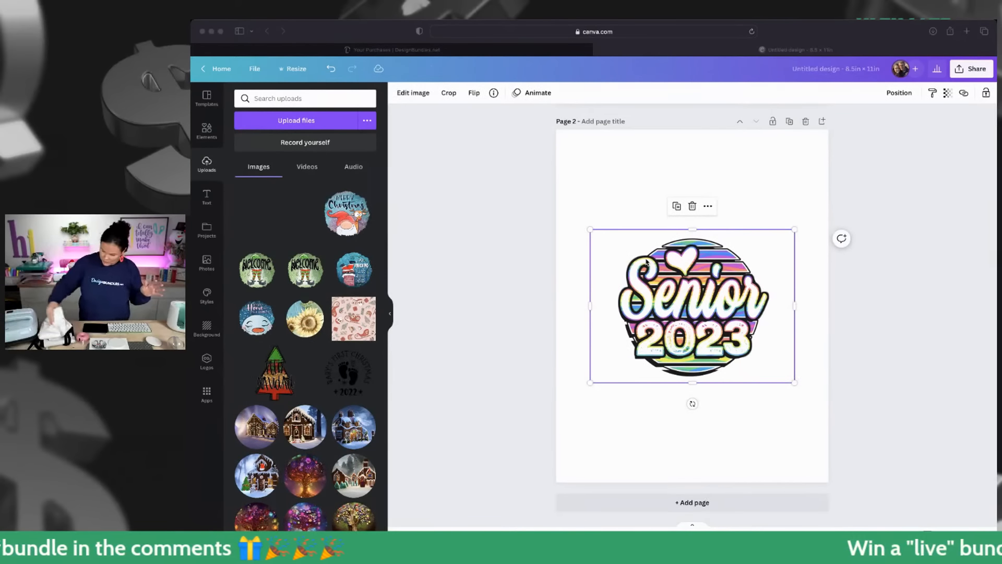
{"action": "left_click", "coordinate": [593, 231]}
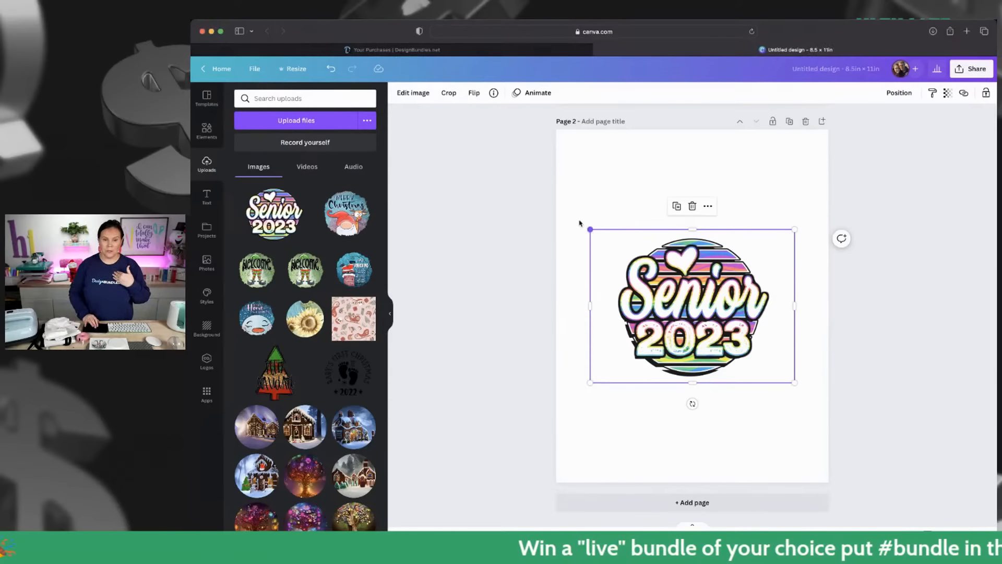
{"action": "left_click_drag", "start_coordinate": [580, 224], "coordinate": [526, 182]}
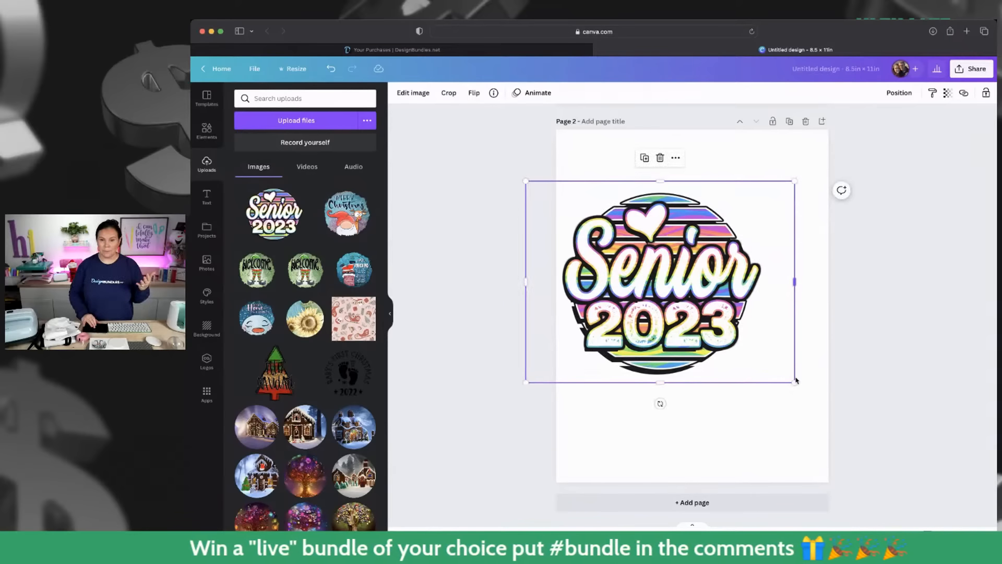
{"action": "left_click_drag", "start_coordinate": [795, 381], "coordinate": [846, 459]}
{"action": "left_click_drag", "start_coordinate": [527, 182], "coordinate": [517, 175]}
{"action": "left_click_drag", "start_coordinate": [741, 236], "coordinate": [743, 185]}
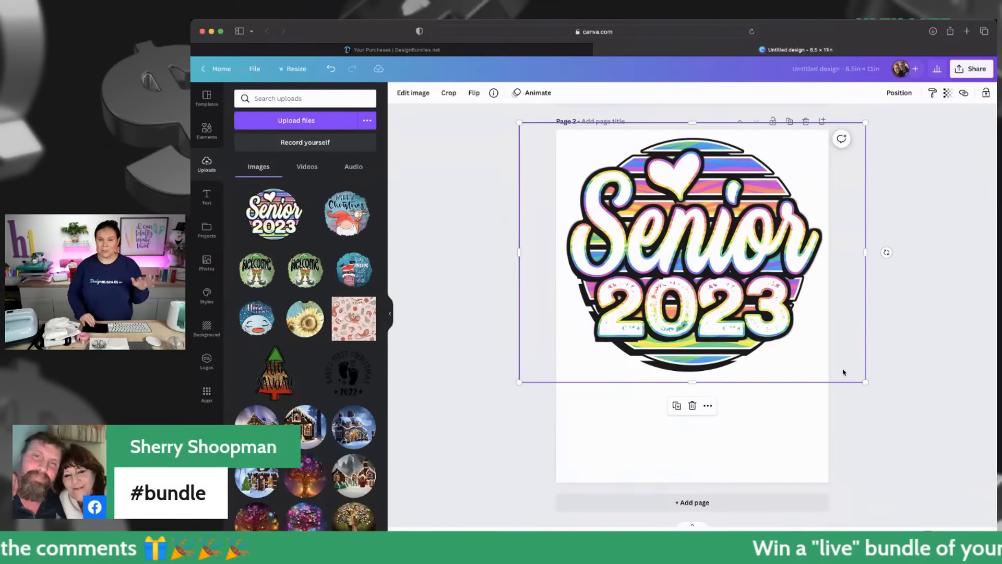
{"action": "left_click_drag", "start_coordinate": [865, 381], "coordinate": [874, 388]}
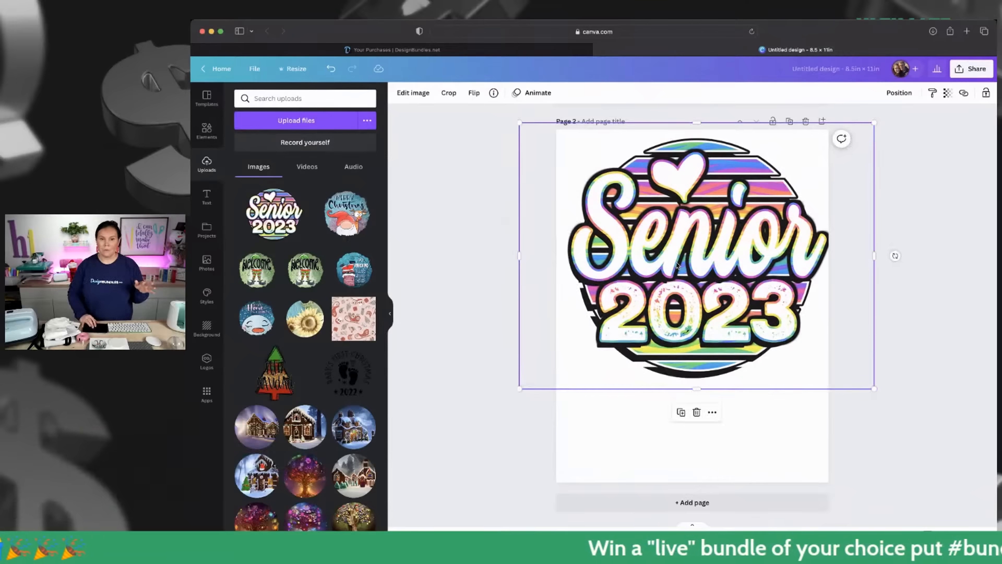
{"action": "left_click_drag", "start_coordinate": [677, 265], "coordinate": [672, 266]}
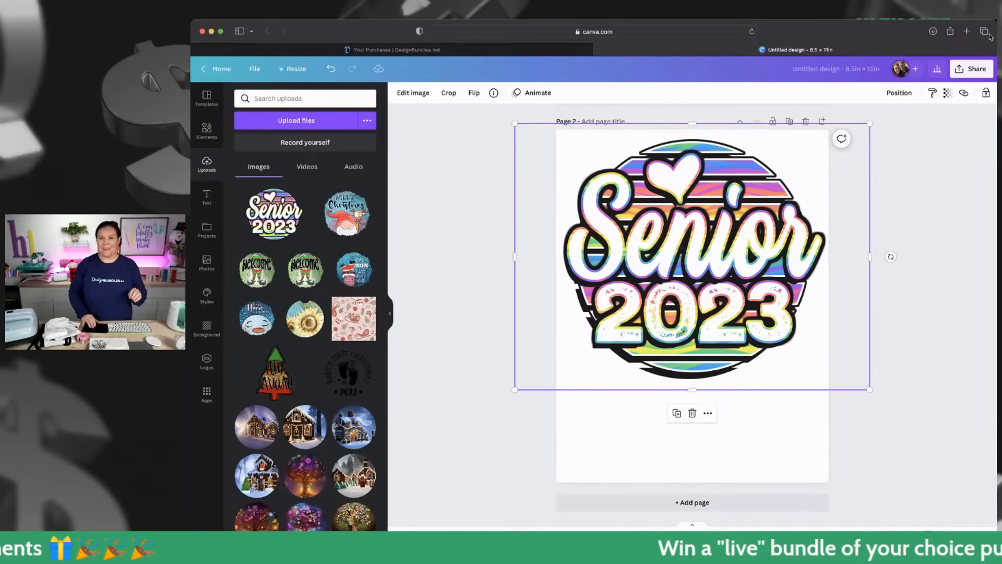
- Download all pages of the two-page design as PNG at size 1
{"action": "left_click", "coordinate": [972, 72]}
{"action": "left_click", "coordinate": [881, 286]}
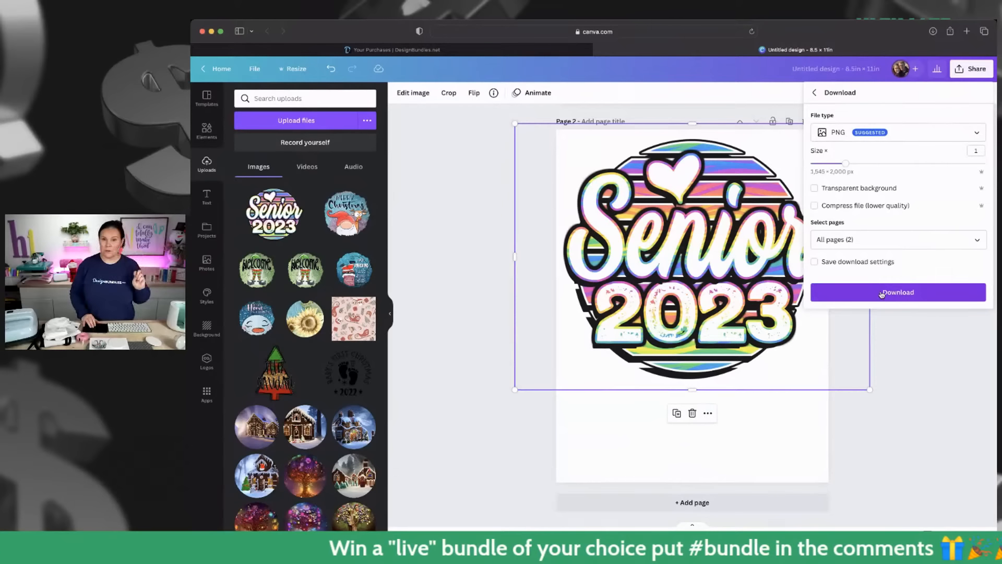
{"action": "left_click", "coordinate": [881, 292]}
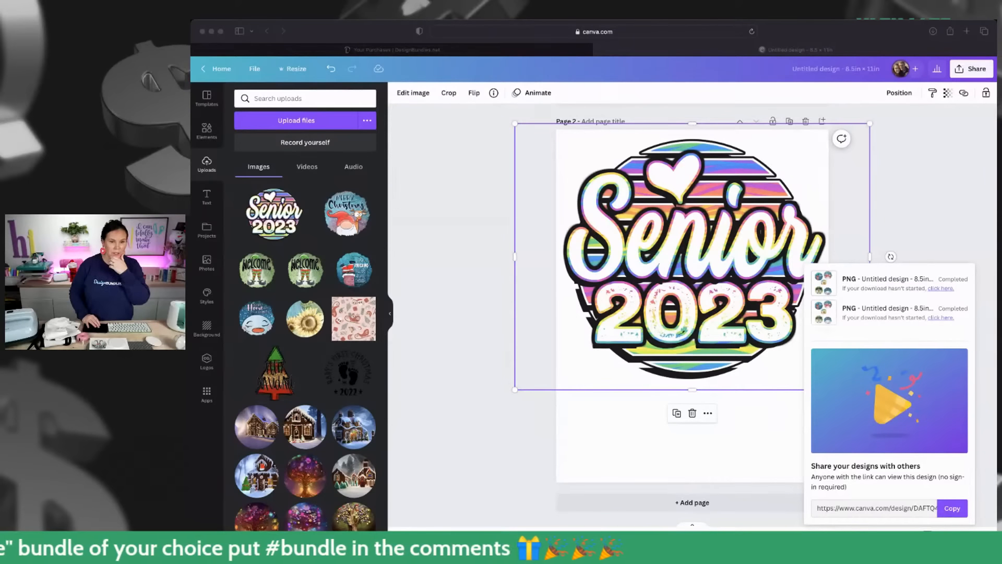
- Delete the first page, which holds the round Christmas and sunflower designs
{"action": "mouse_move", "coordinate": [994, 205]}
{"action": "left_mouse_down"}
{"action": "mouse_move", "coordinate": [923, 205]}
{"action": "mouse_move", "coordinate": [994, 204]}
{"action": "left_mouse_up"}
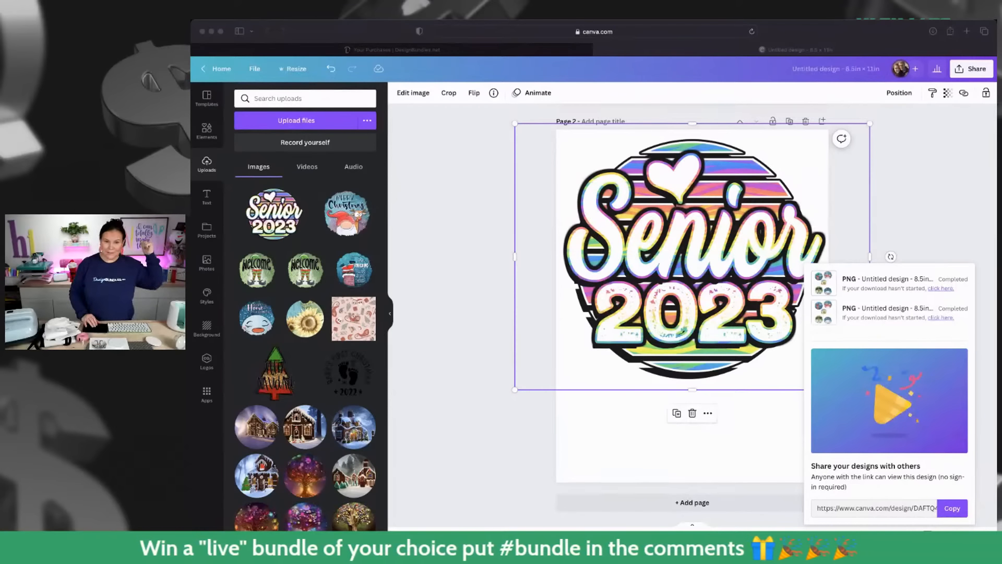
{"action": "left_click", "coordinate": [323, 51]}
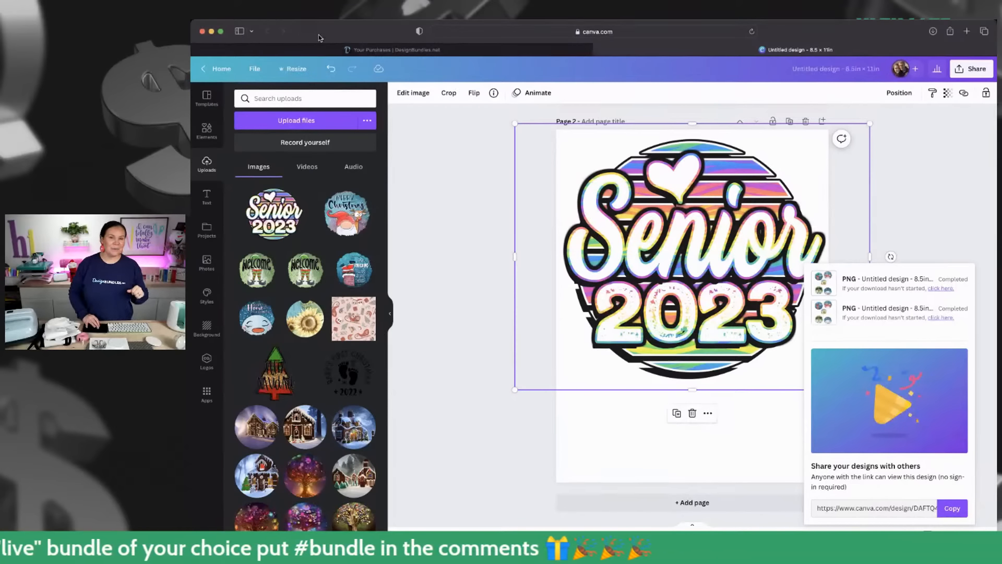
{"action": "left_click", "coordinate": [220, 33]}
{"action": "scroll", "coordinate": [615, 378], "scroll_direction": "up", "scroll_amount": 2}
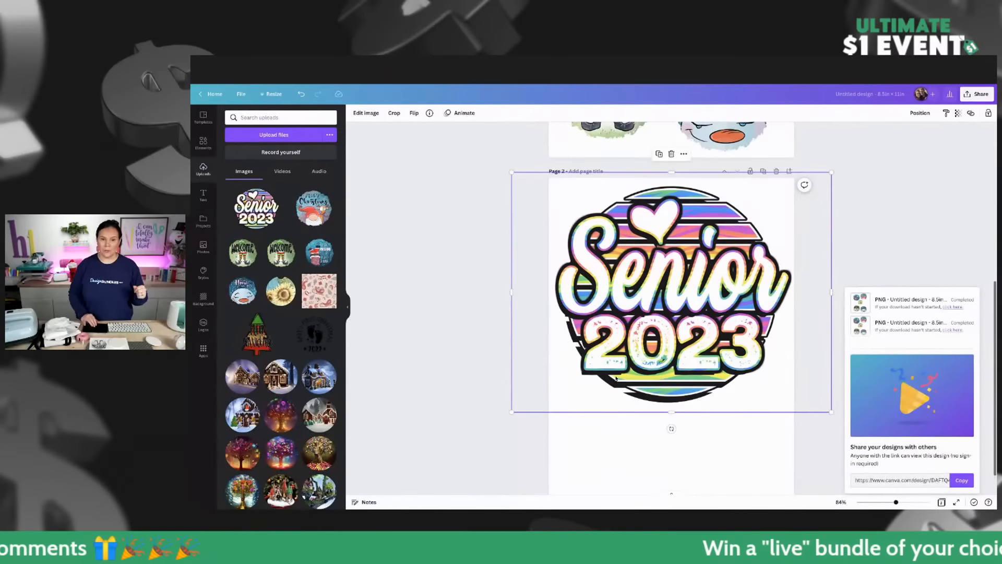
{"action": "scroll", "coordinate": [616, 377], "scroll_direction": "up", "scroll_amount": 5}
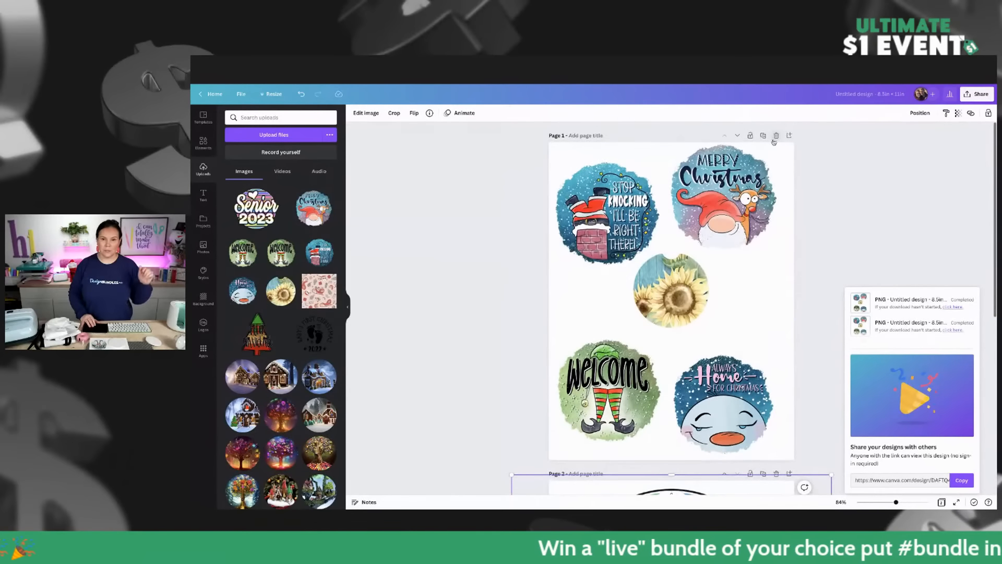
{"action": "left_click", "coordinate": [776, 135]}
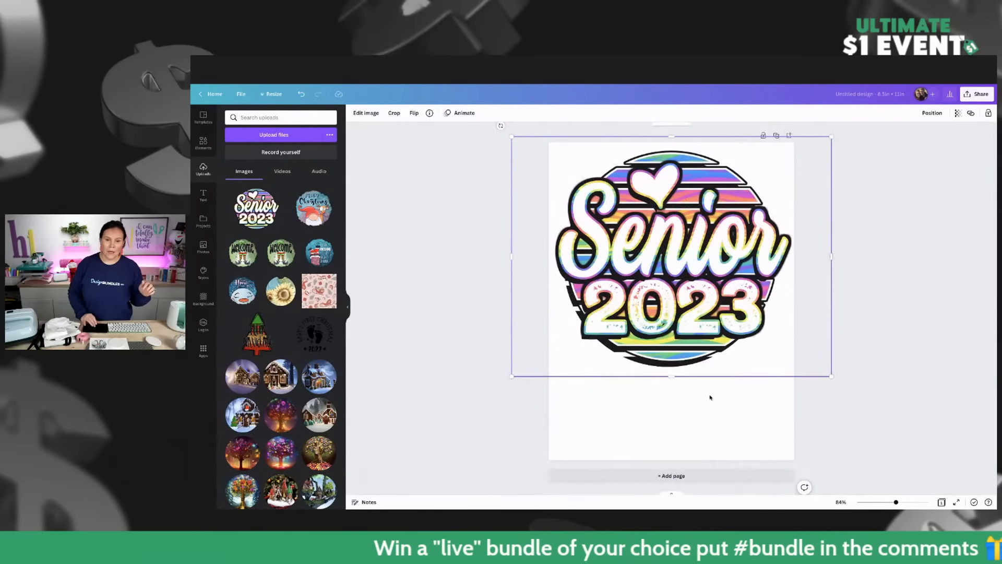
- Add a new page and place the Santa HO HO HO image on it, enlarged across the upper half
{"action": "left_click", "coordinate": [671, 476]}
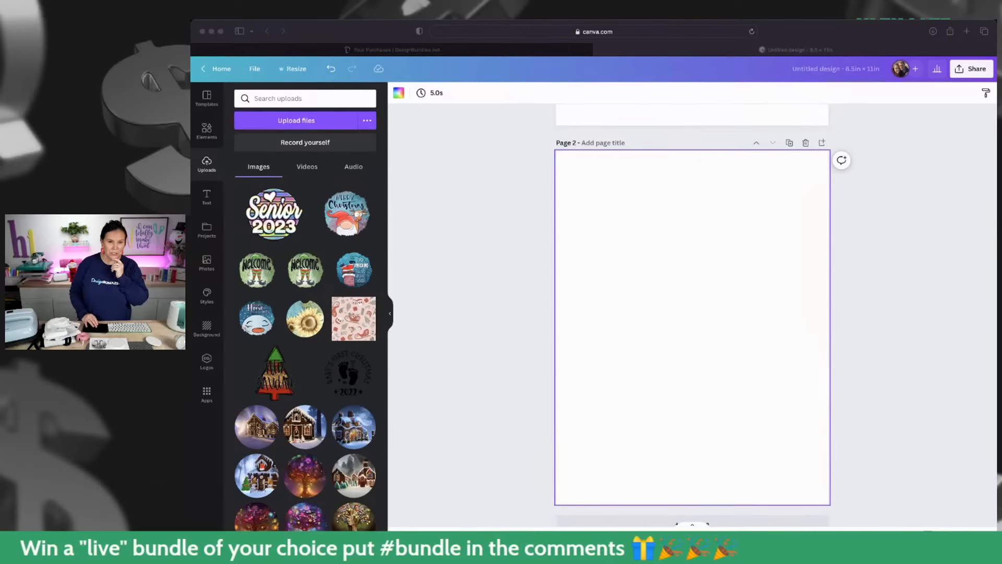
{"action": "left_click_drag", "start_coordinate": [706, 308], "coordinate": [720, 311]}
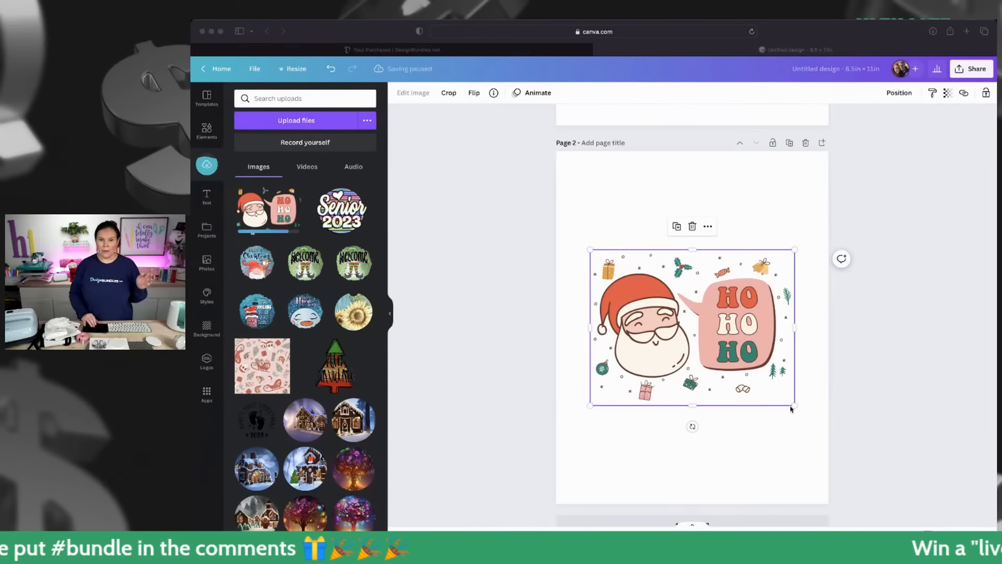
{"action": "left_click_drag", "start_coordinate": [793, 405], "coordinate": [801, 344]}
{"action": "mouse_move", "coordinate": [740, 256]}
{"action": "left_mouse_down"}
{"action": "mouse_move", "coordinate": [744, 245]}
{"action": "mouse_move", "coordinate": [744, 254]}
{"action": "left_mouse_up"}
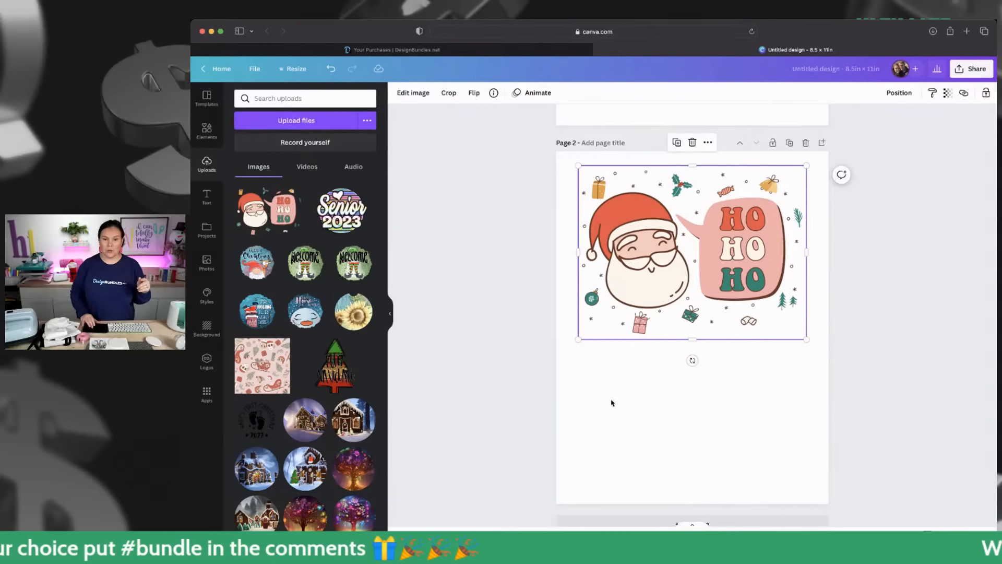
{"action": "left_click_drag", "start_coordinate": [697, 267], "coordinate": [696, 263]}
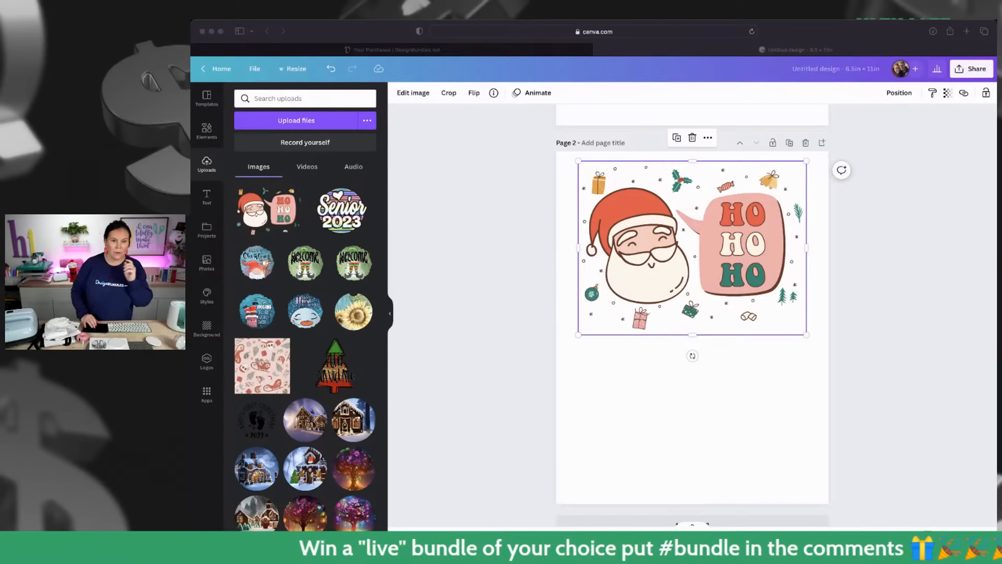
- Add the retro Christmas pattern image, enlarge it to the page width and arrange it to fill the area below the Santa image
{"action": "left_click_drag", "start_coordinate": [661, 421], "coordinate": [684, 420]}
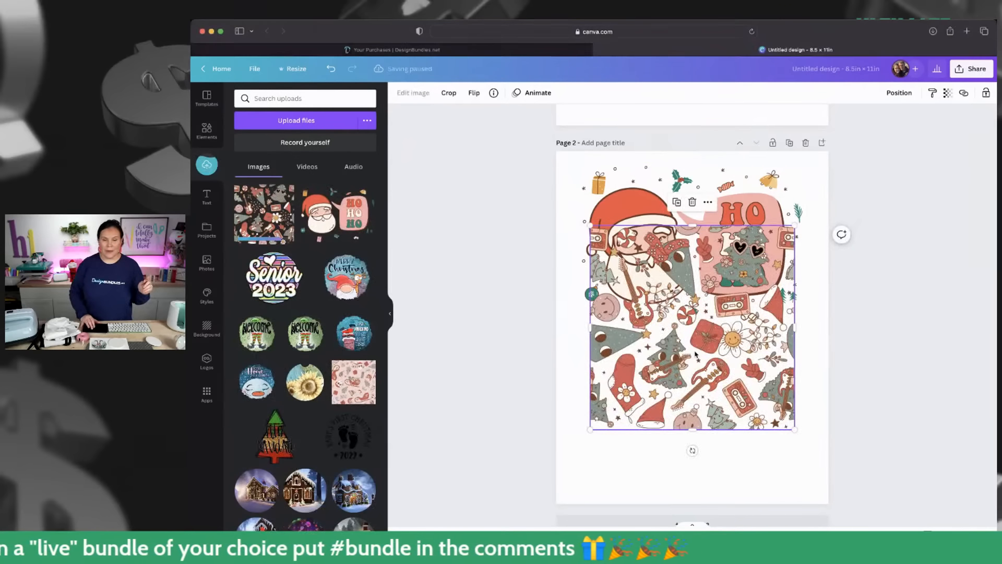
{"action": "left_click_drag", "start_coordinate": [663, 340], "coordinate": [629, 452]}
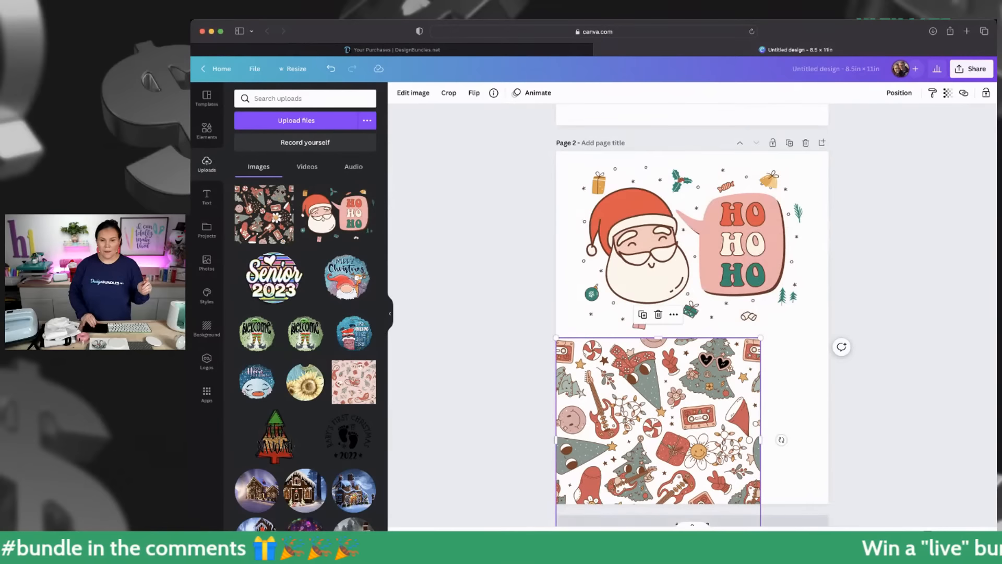
{"action": "left_click_drag", "start_coordinate": [761, 336], "coordinate": [841, 259]}
{"action": "left_click_drag", "start_coordinate": [716, 375], "coordinate": [715, 402]}
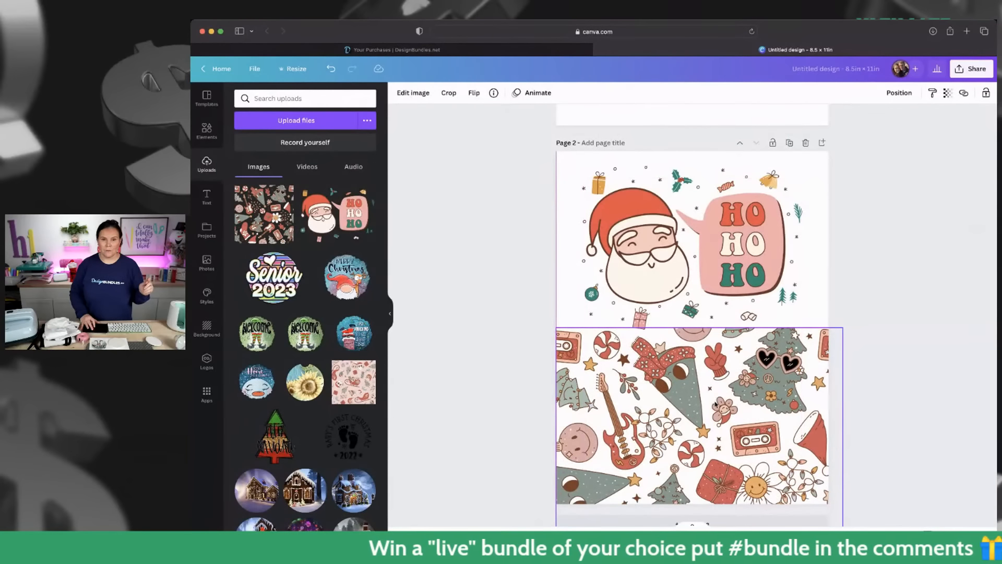
{"action": "left_click_drag", "start_coordinate": [717, 256], "coordinate": [716, 241]}
{"action": "left_click_drag", "start_coordinate": [717, 245], "coordinate": [718, 247]}
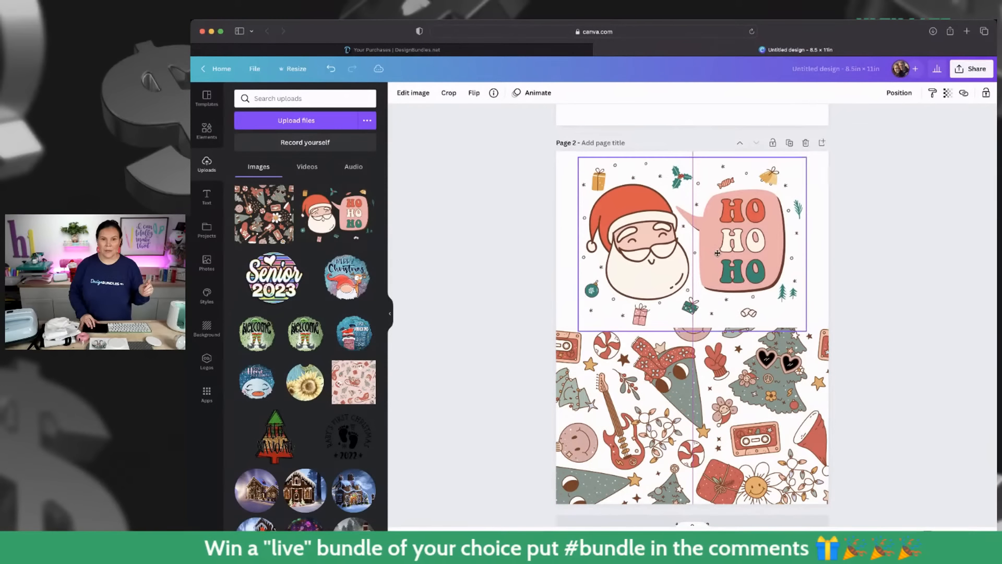
{"action": "left_click_drag", "start_coordinate": [718, 377], "coordinate": [720, 371]}
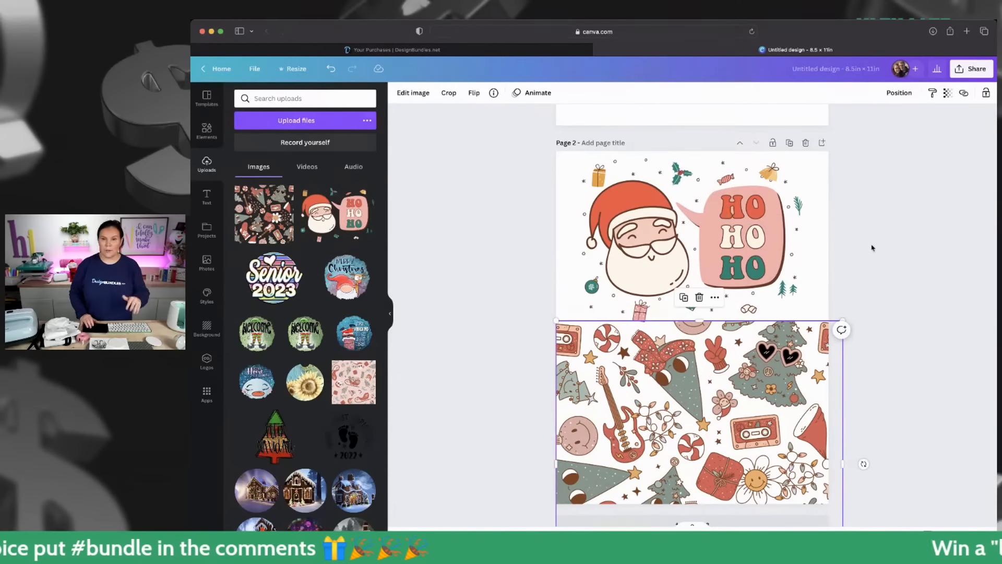
- Download the Senior 2023 page and the Santa page together as PNG files
{"action": "left_click", "coordinate": [973, 70]}
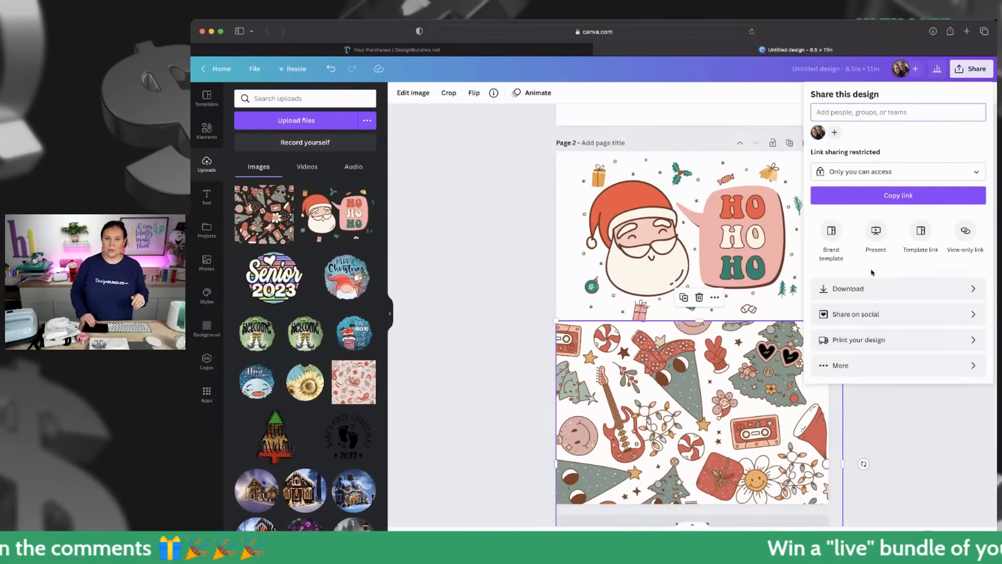
{"action": "left_click", "coordinate": [882, 288]}
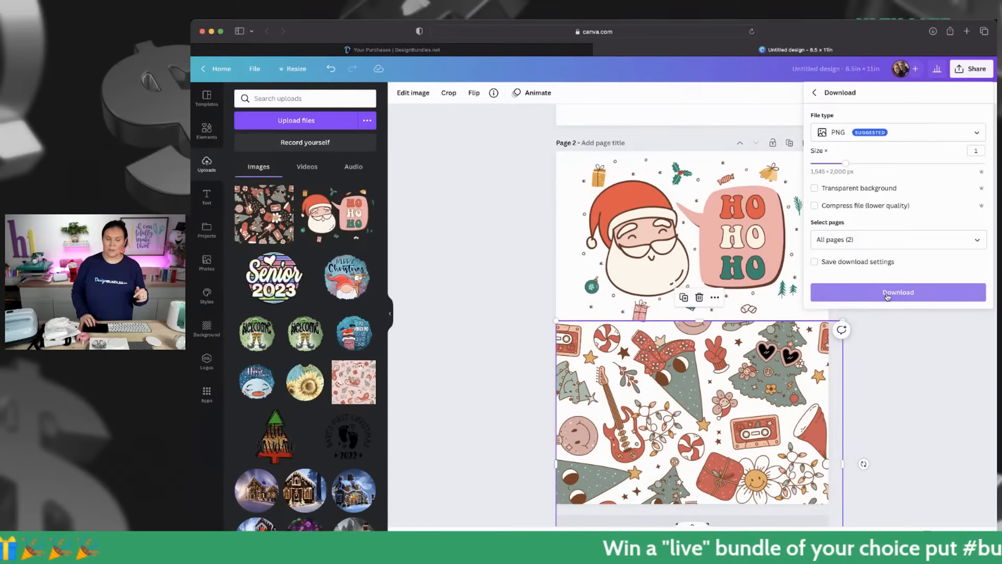
{"action": "left_click", "coordinate": [887, 296]}
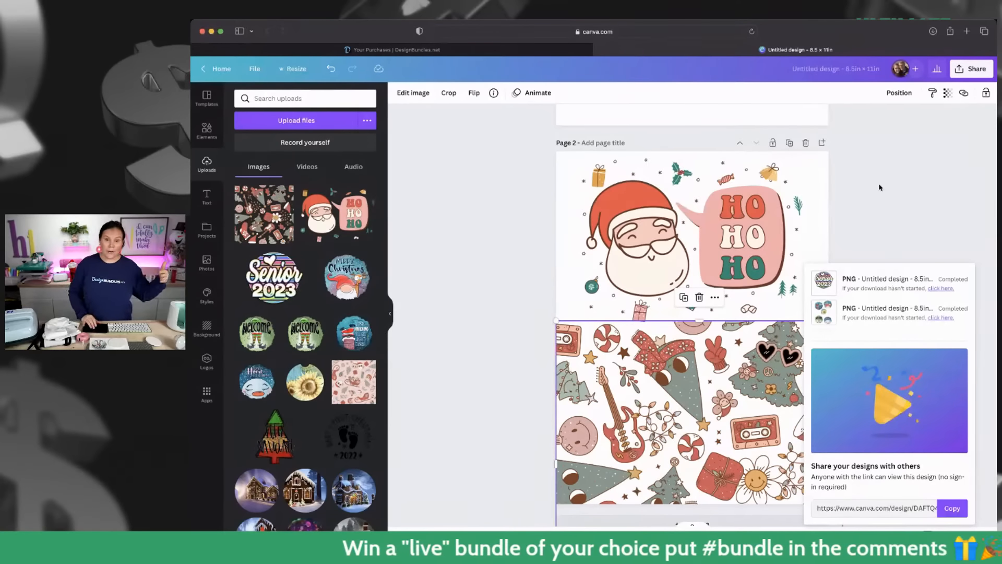
- Add a third page and place the "You Don't Know Jack" image on it, enlarged to the page width and aligned to the top edge
{"action": "scroll", "coordinate": [756, 349], "scroll_direction": "down", "scroll_amount": 4}
{"action": "left_click", "coordinate": [690, 437]}
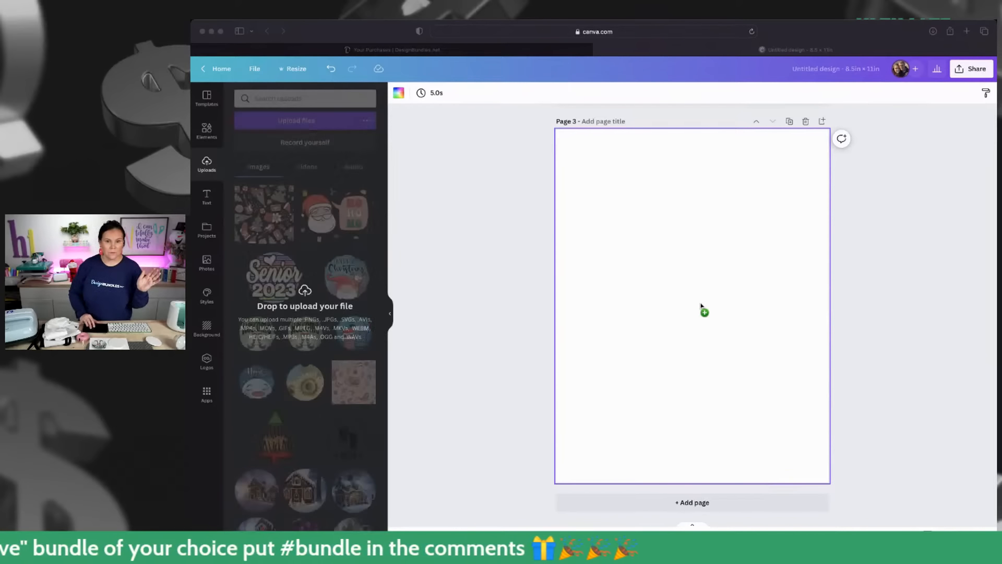
{"action": "key", "text": "super+v"}
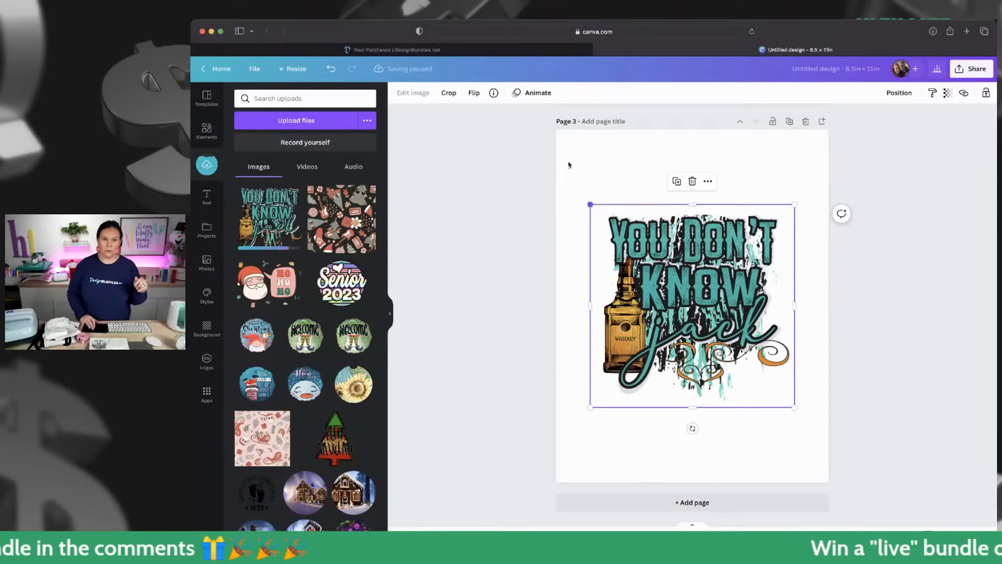
{"action": "left_click_drag", "start_coordinate": [568, 165], "coordinate": [535, 150]}
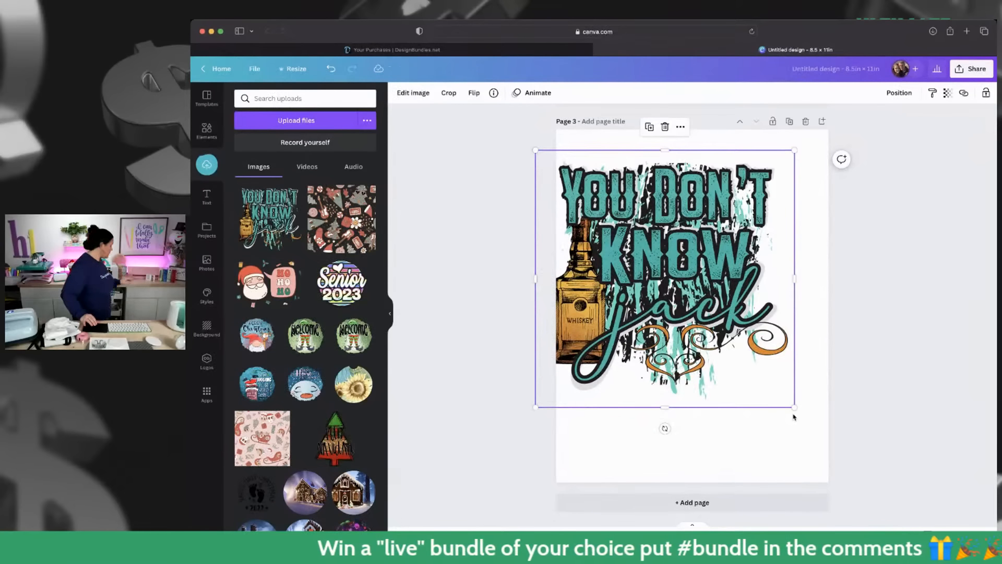
{"action": "left_click_drag", "start_coordinate": [796, 411], "coordinate": [819, 436]}
{"action": "left_click_drag", "start_coordinate": [694, 281], "coordinate": [706, 258]}
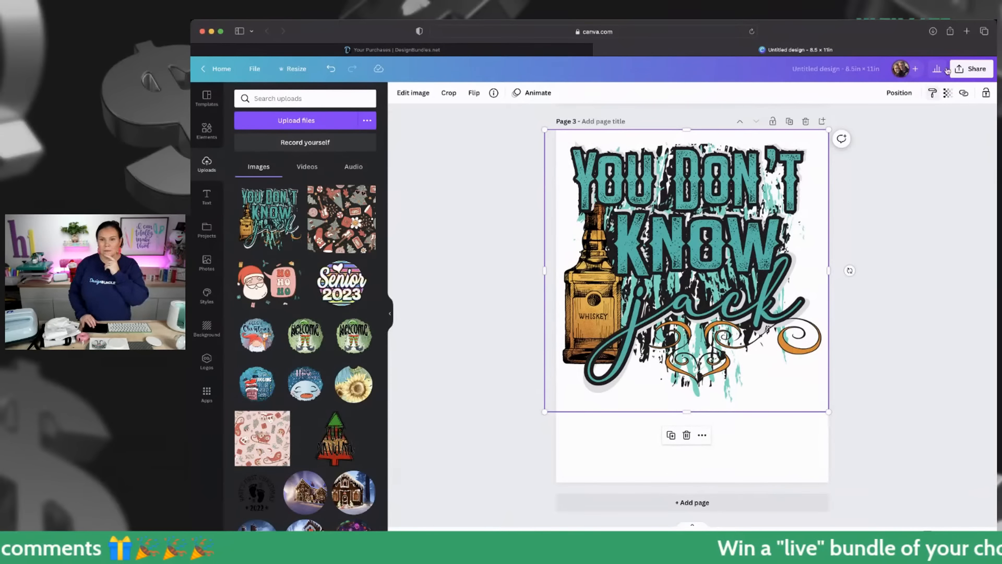
- Download all three pages of the design as PNG at size 1
{"action": "left_click", "coordinate": [974, 69]}
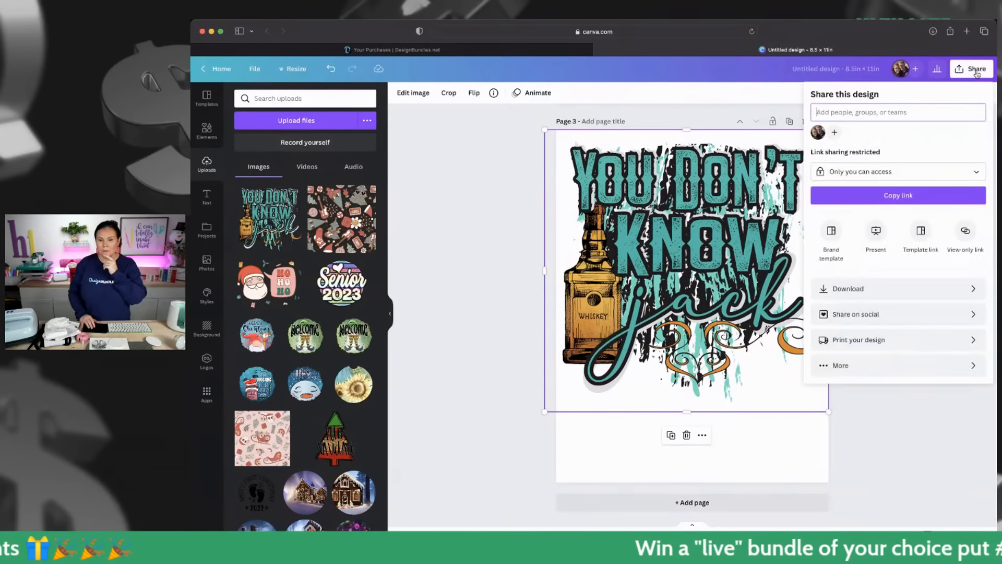
{"action": "left_click", "coordinate": [873, 288]}
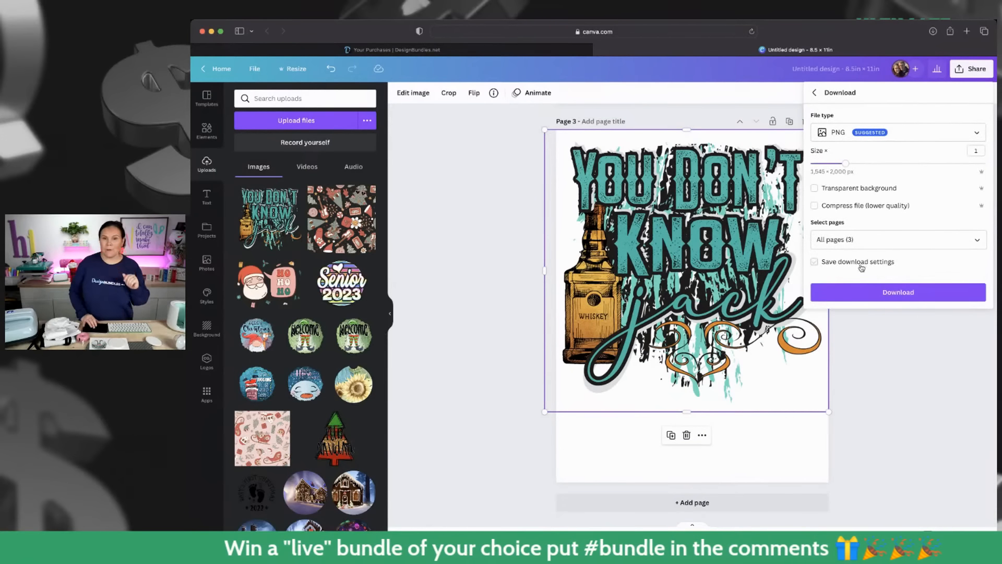
{"action": "left_click", "coordinate": [872, 295]}
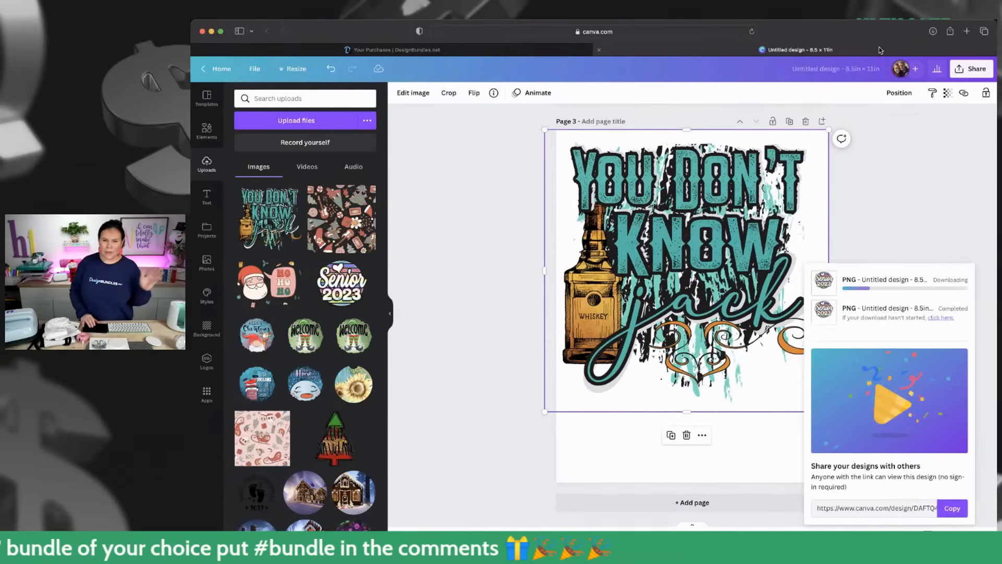
{"action": "scroll", "coordinate": [772, 222], "scroll_direction": "up", "scroll_amount": 10}
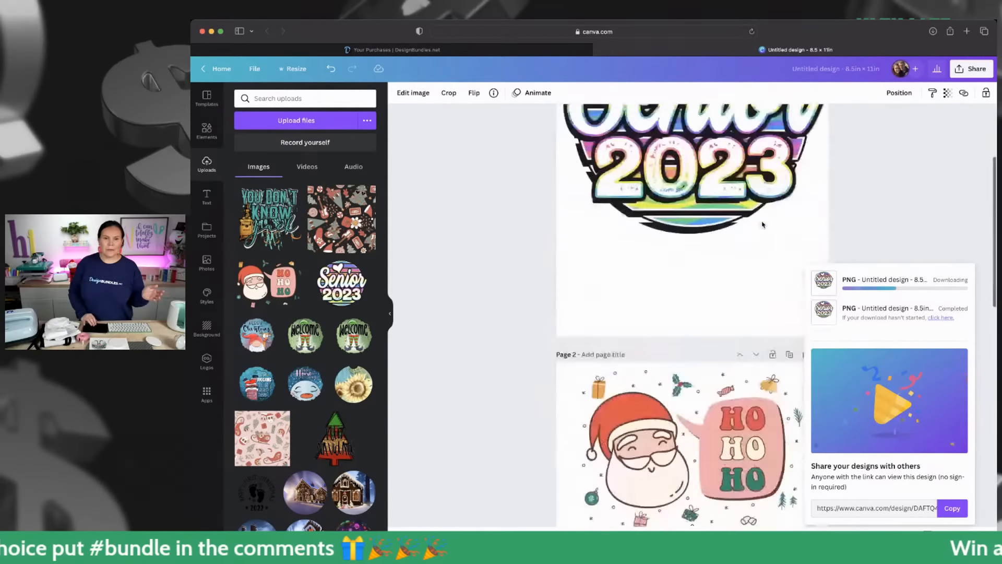
{"action": "scroll", "coordinate": [845, 214], "scroll_direction": "down", "scroll_amount": 10}
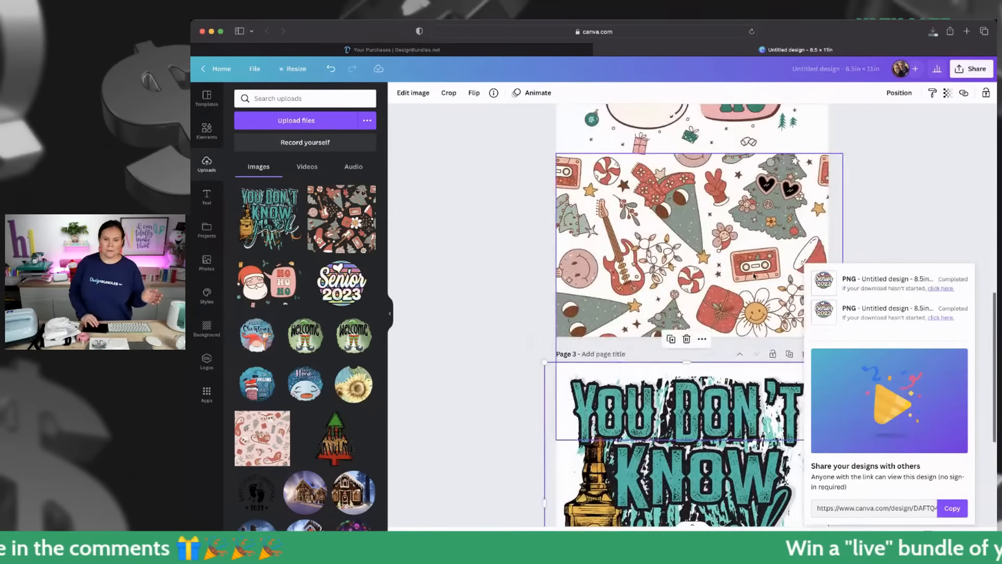
{"action": "scroll", "coordinate": [772, 210], "scroll_direction": "up", "scroll_amount": 5}
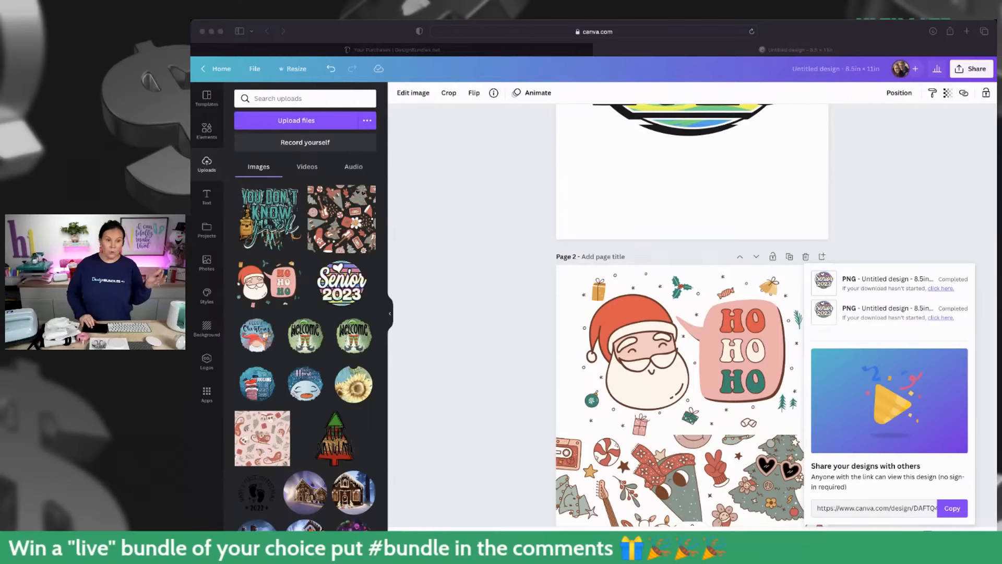
- Add a fourth page to the design and place the terrazzo pattern image on it
{"action": "scroll", "coordinate": [461, 290], "scroll_direction": "down", "scroll_amount": 10}
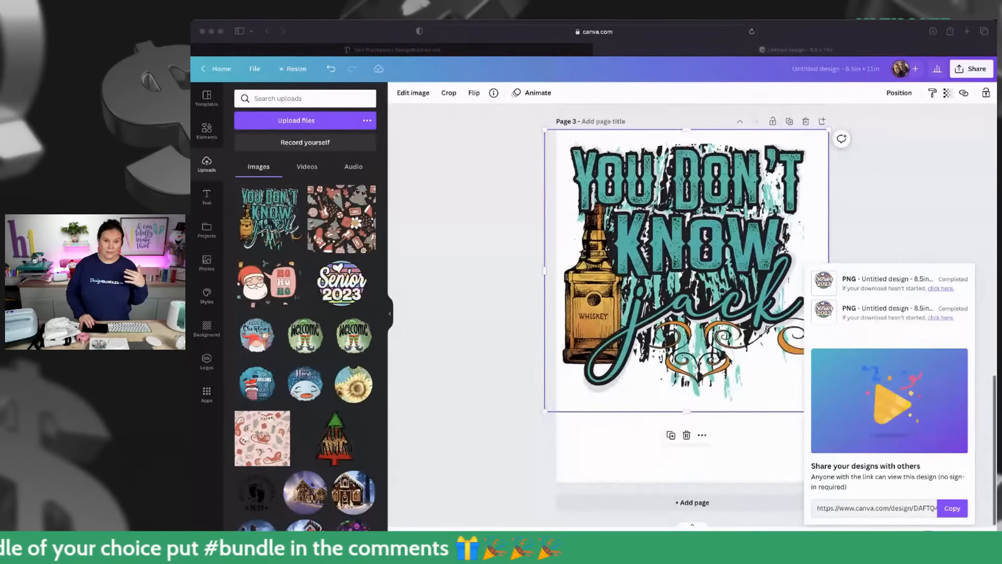
{"action": "left_click", "coordinate": [678, 501]}
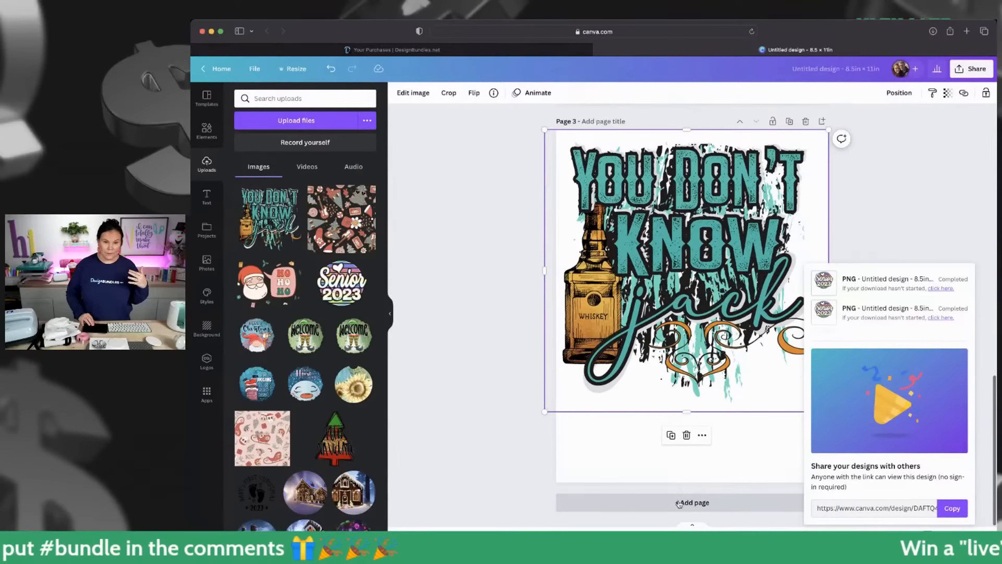
{"action": "left_click", "coordinate": [678, 503]}
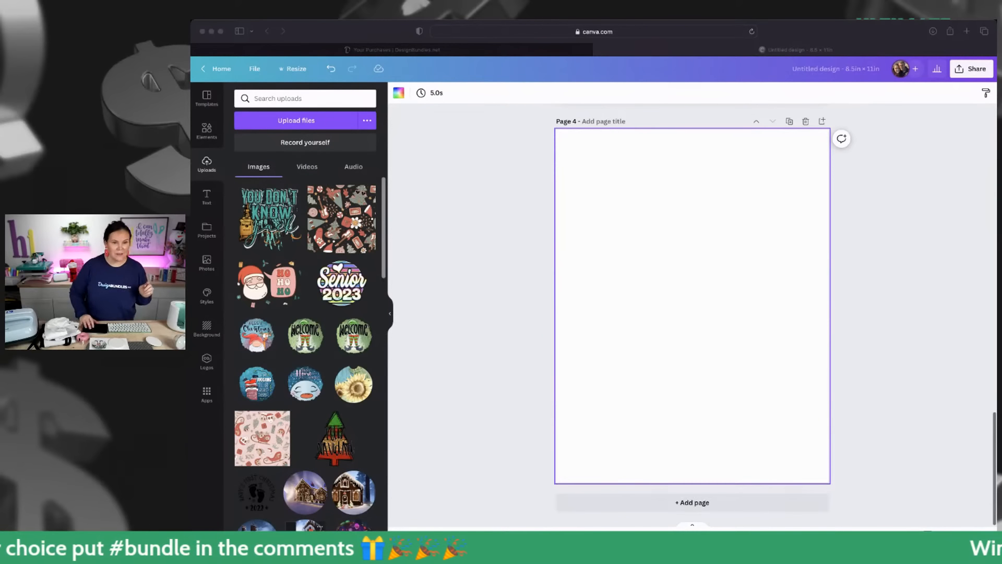
{"action": "left_click_drag", "start_coordinate": [788, 279], "coordinate": [733, 274]}
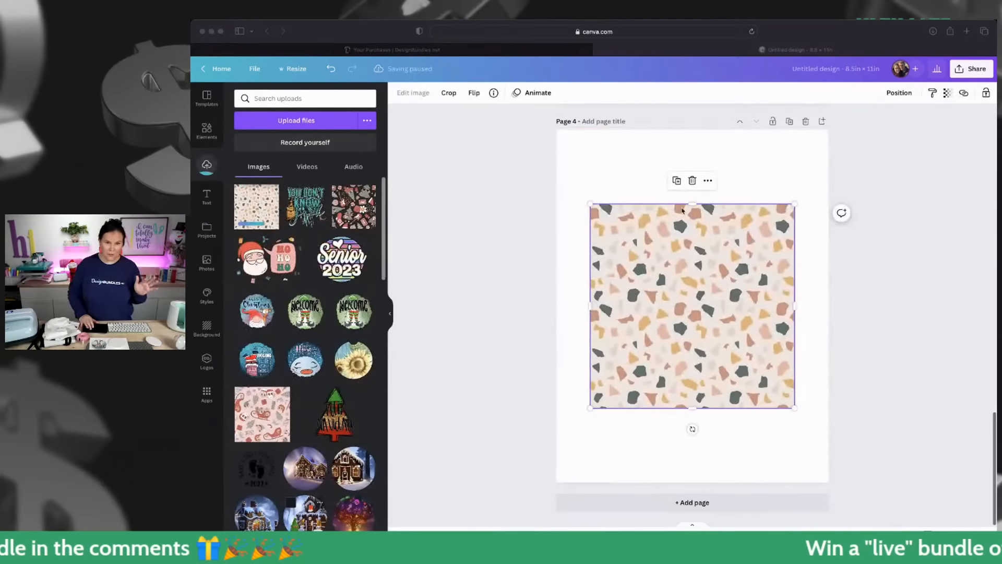
- Enlarge the terrazzo pattern and position it so it covers the whole fourth page, overhanging the page edges
{"action": "left_click_drag", "start_coordinate": [590, 204], "coordinate": [548, 135]}
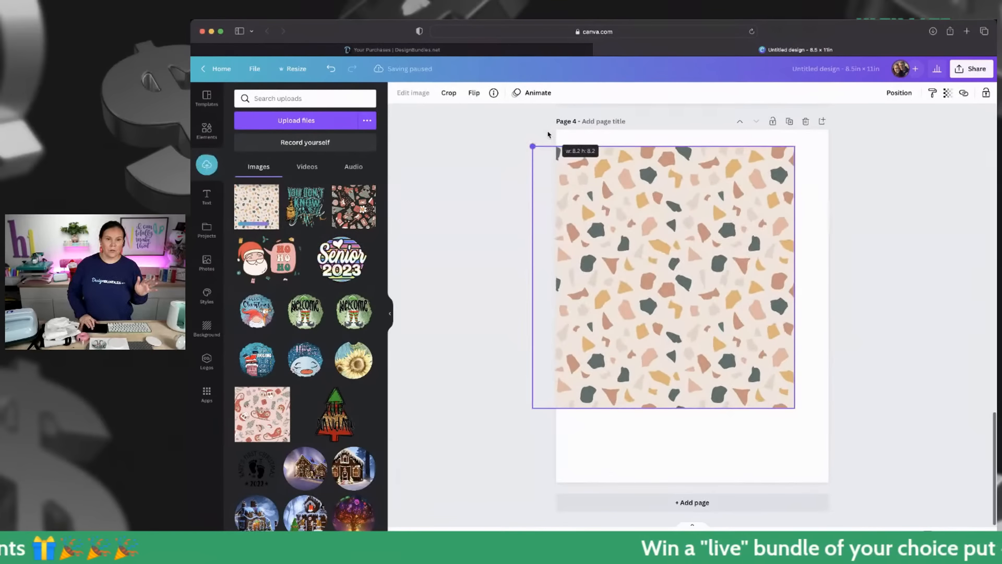
{"action": "left_click_drag", "start_coordinate": [722, 376], "coordinate": [736, 355]}
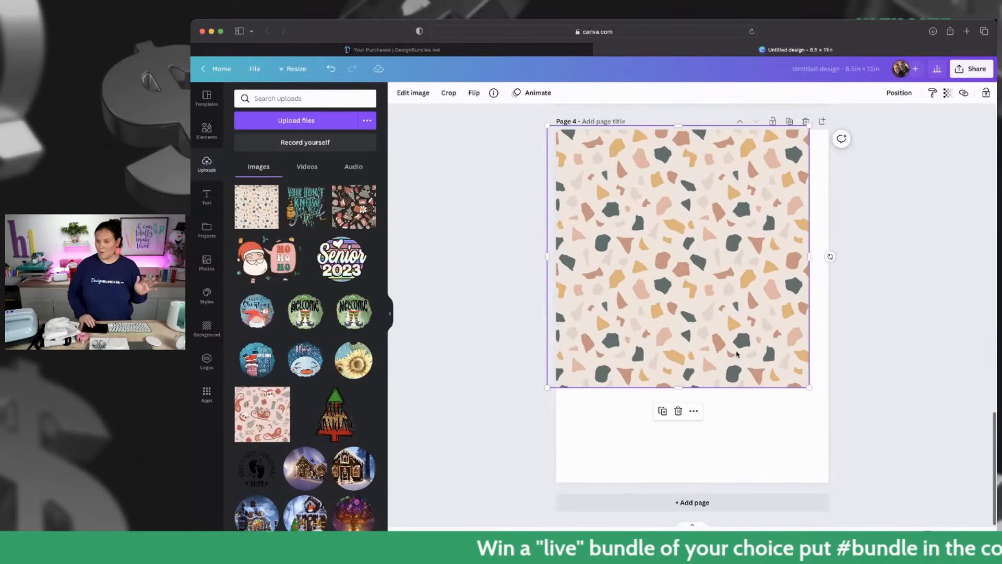
{"action": "left_click_drag", "start_coordinate": [809, 388], "coordinate": [914, 492]}
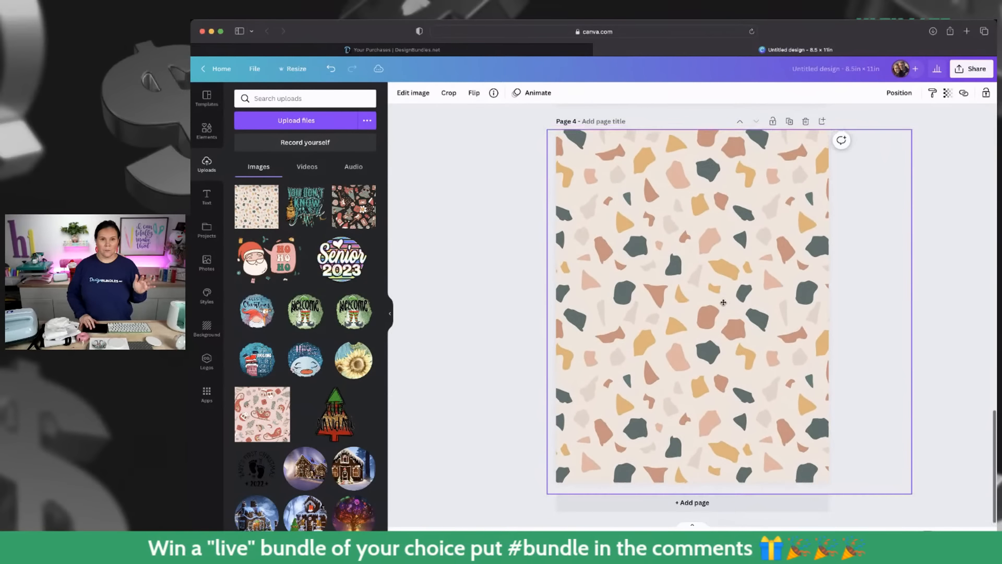
- Download all four pages of the design as PNG at size 1 and open the browser's downloads list
{"action": "left_click", "coordinate": [968, 69]}
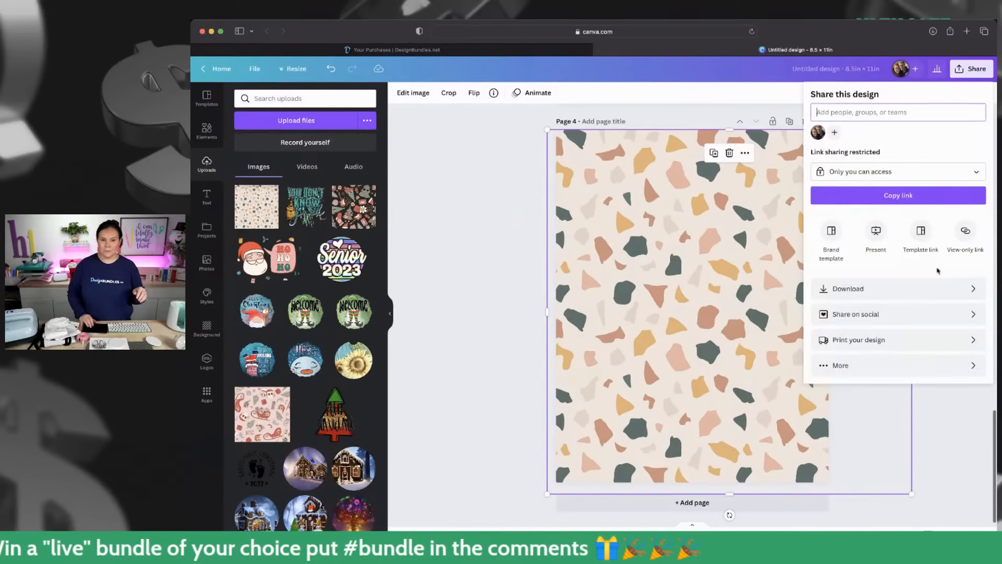
{"action": "left_click", "coordinate": [876, 294]}
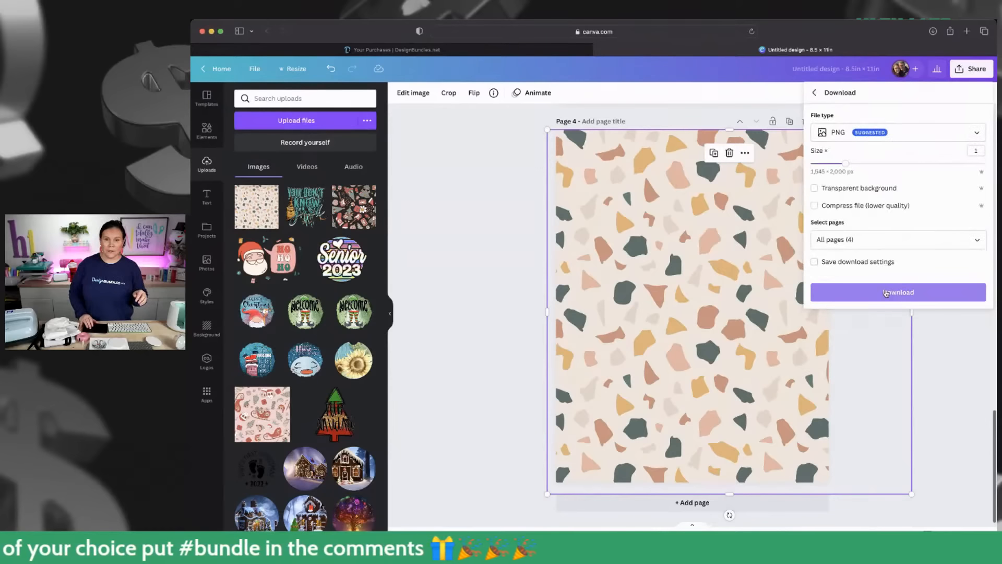
{"action": "left_click", "coordinate": [886, 293]}
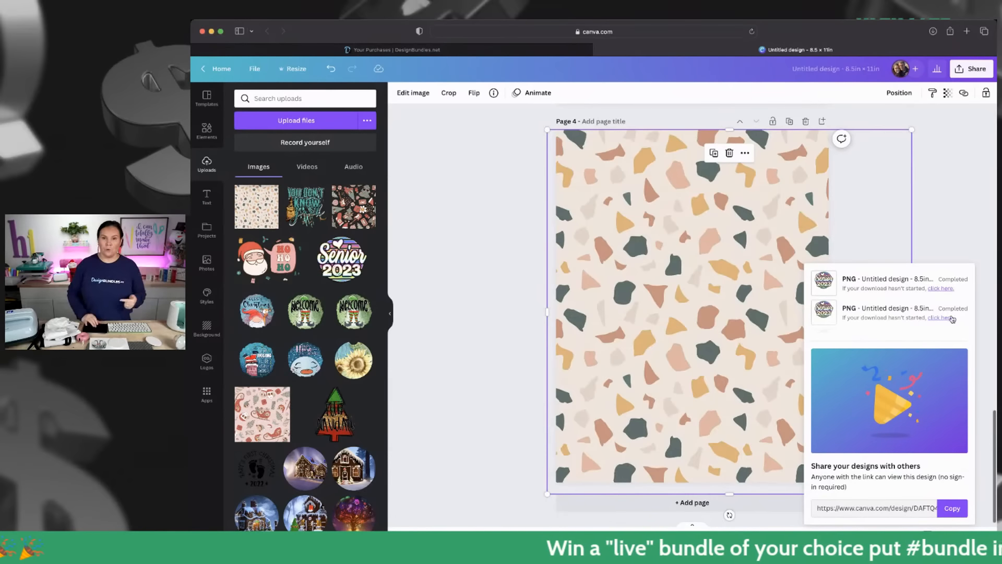
{"action": "left_click", "coordinate": [933, 33]}
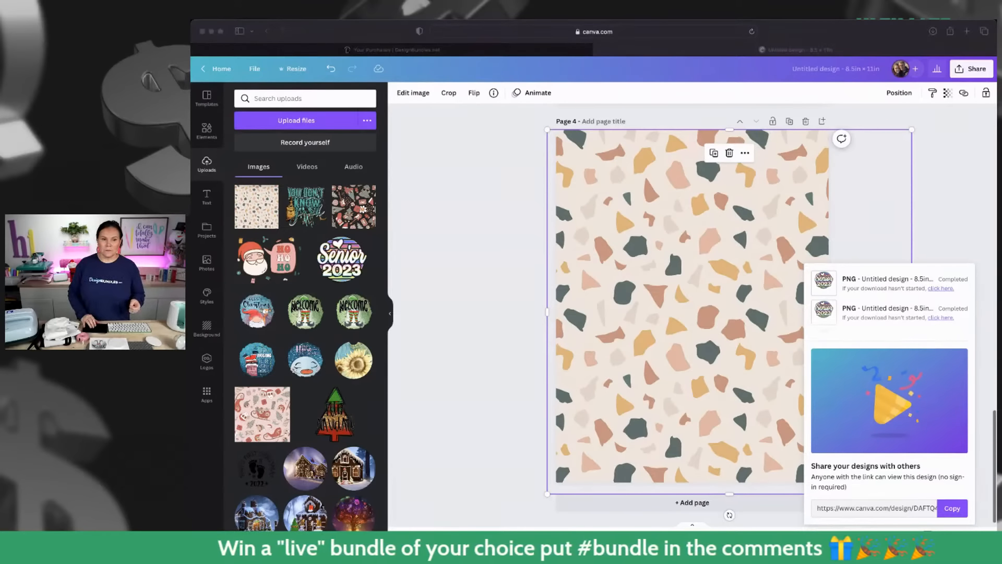